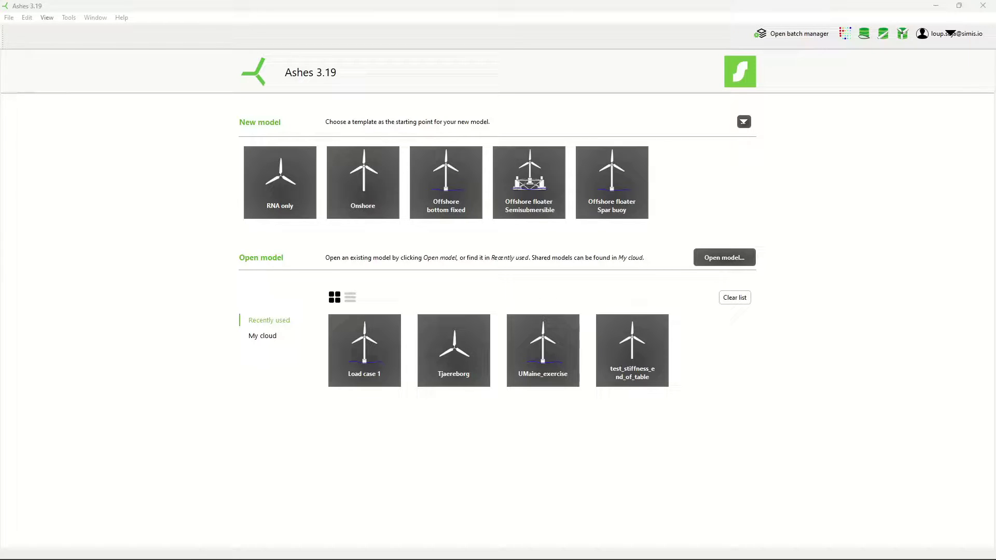
Open Command Prompt and run 'pip install Simis' to install Simis 1.0.4.
key(super)
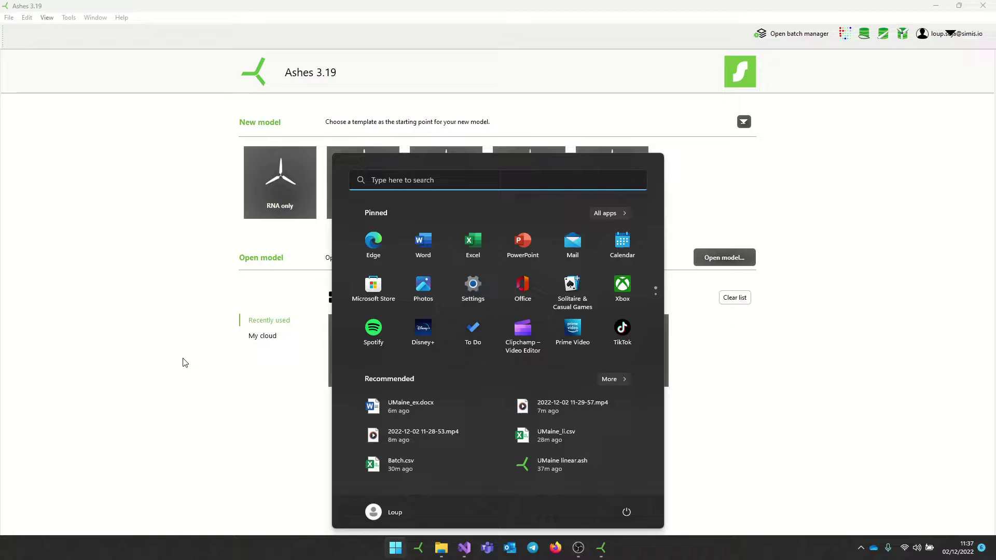
text(cmd)
key(Return)
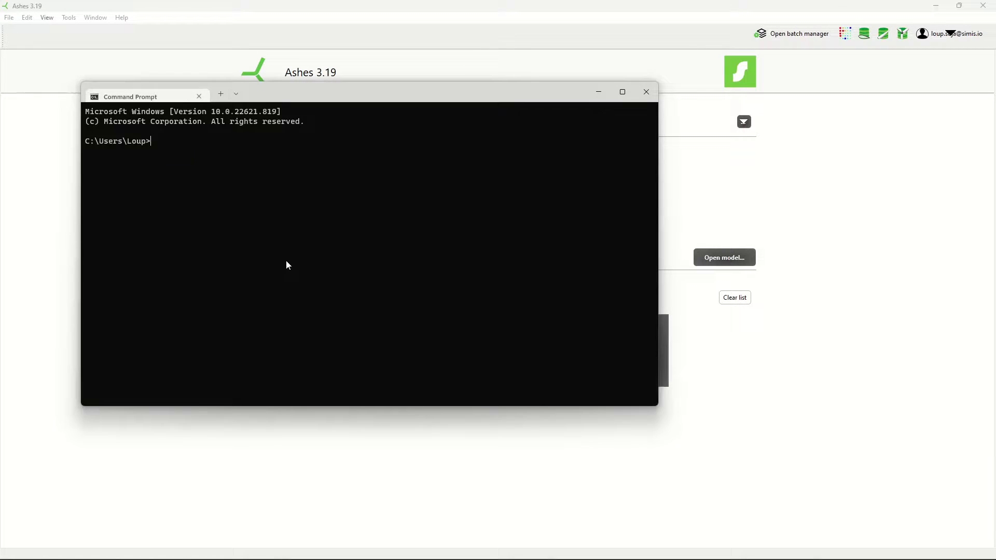
text(pip )
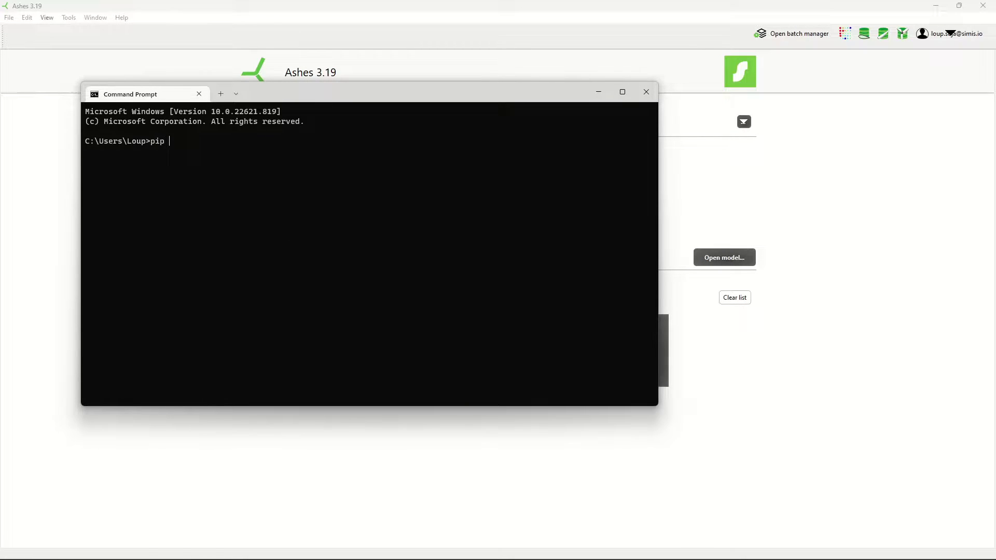
text(install Simis)
key(Return)
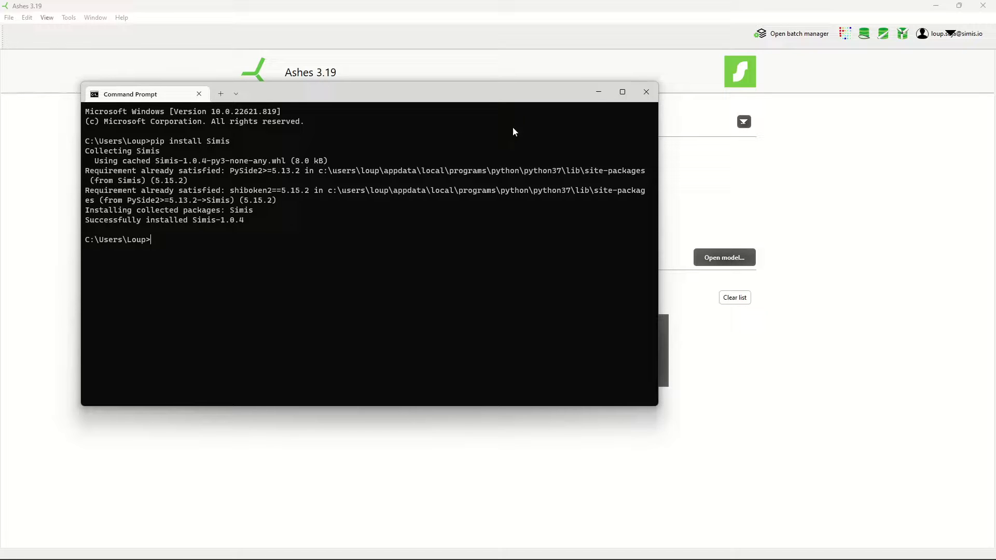
Close Command Prompt, start a new Untitled.ash model from the RNA only template, and select Wind turbine.
click(646, 92)
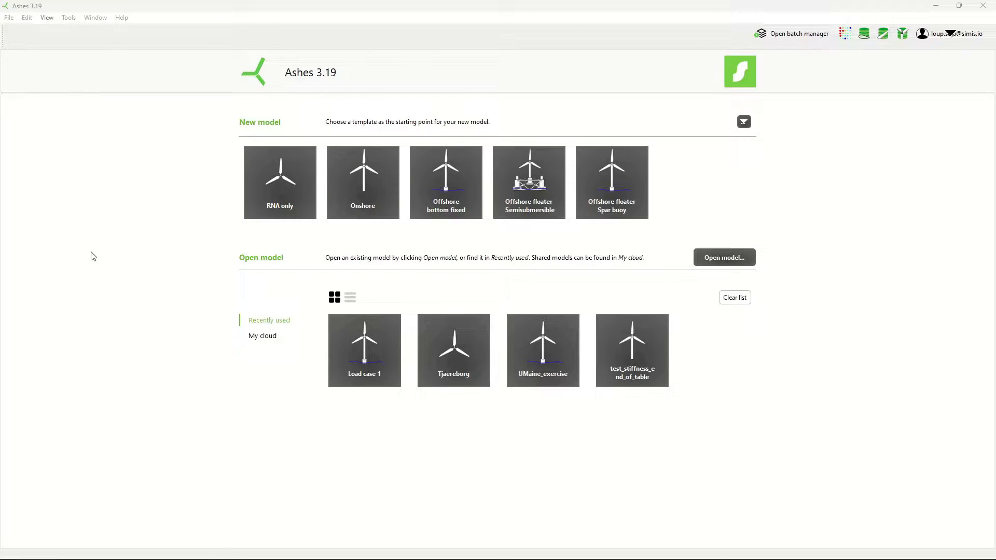
click(284, 190)
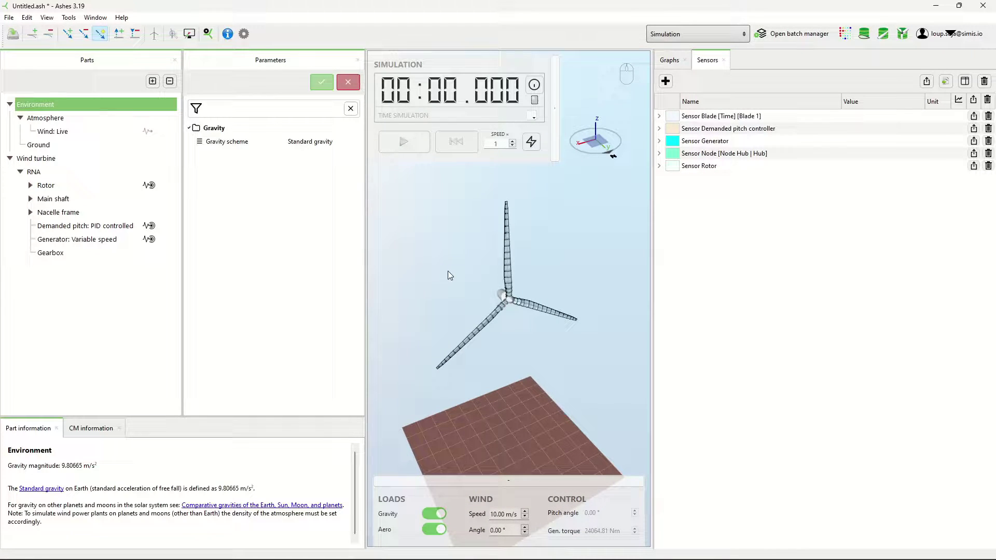
click(44, 158)
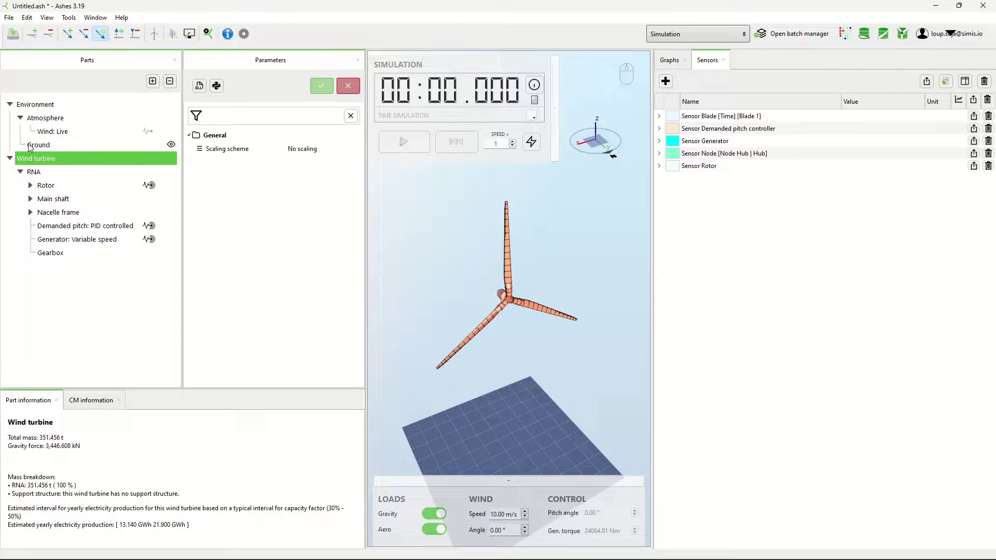
Enable a Python script controller running Python examples > Python controllers > PitchToFeather.py automatically.
click(216, 86)
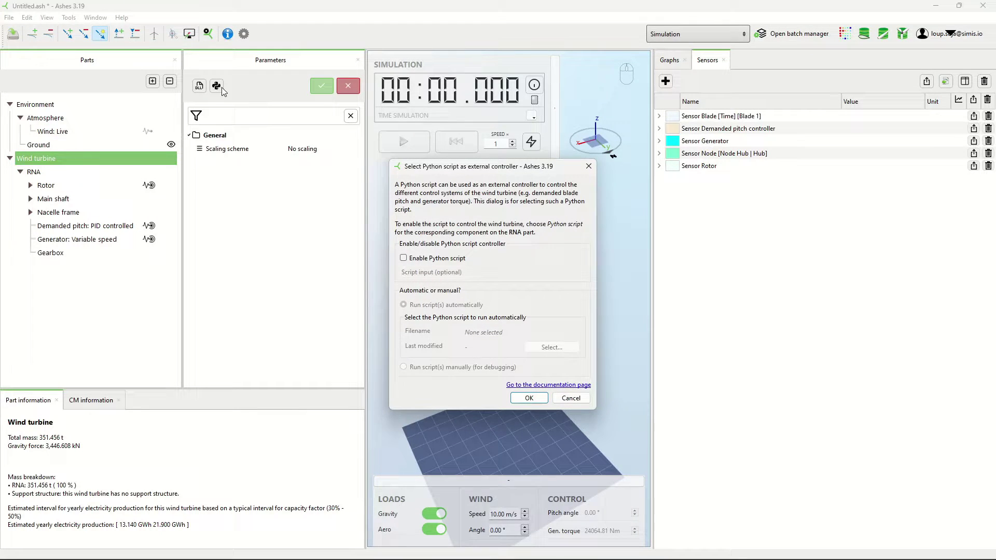
click(403, 258)
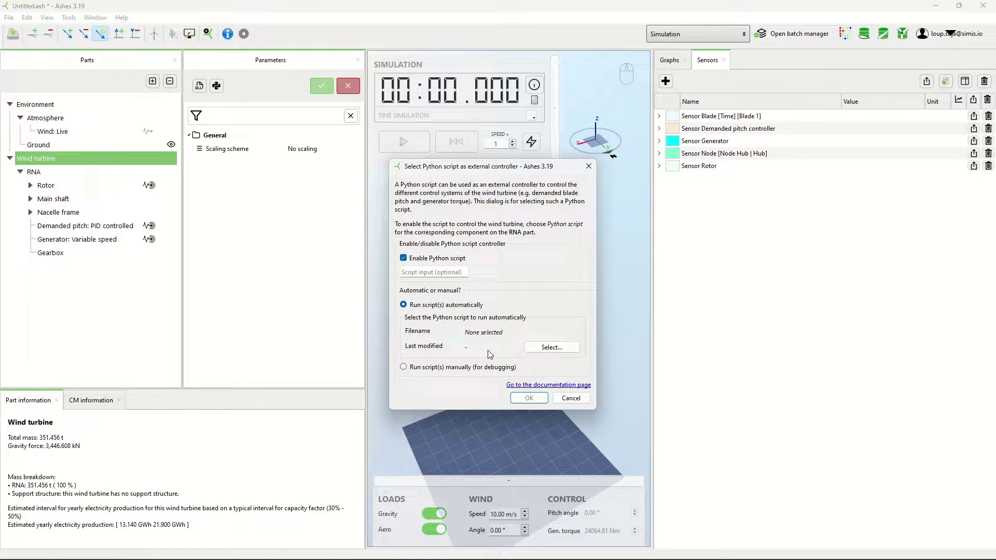
click(564, 352)
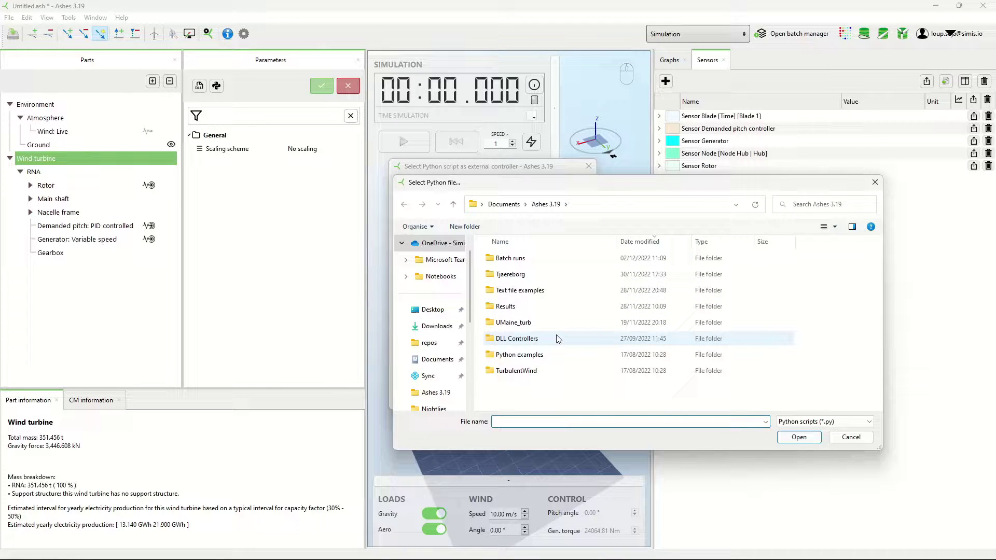
double_click(535, 355)
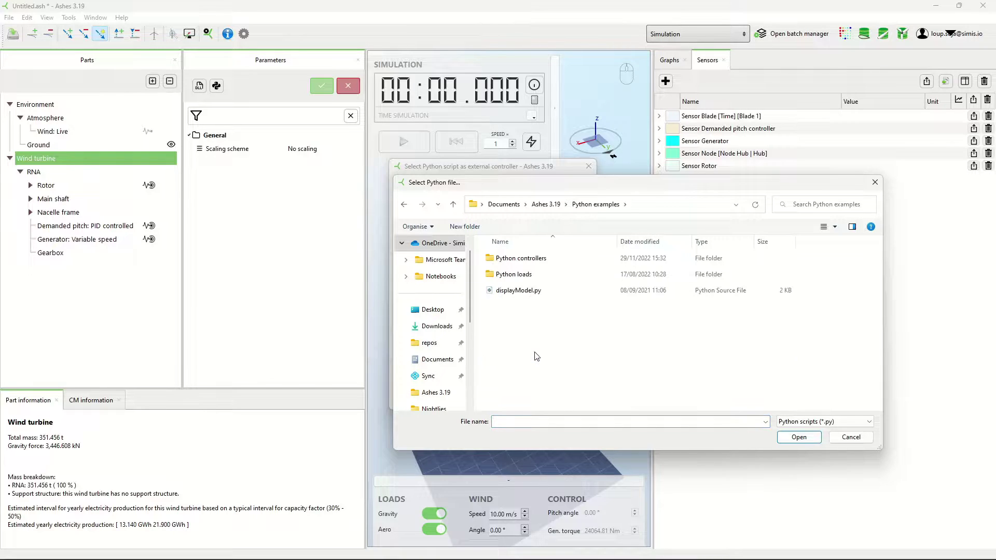
double_click(539, 259)
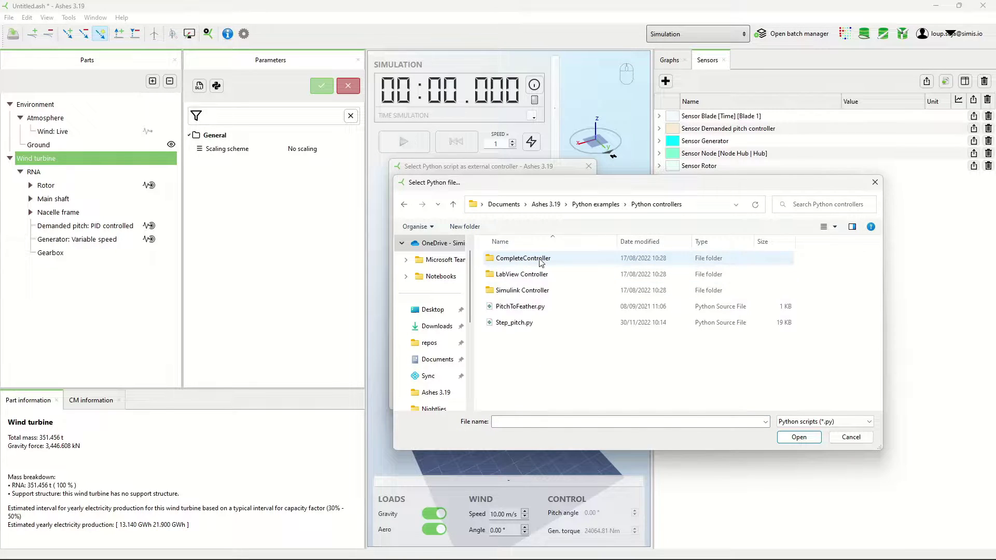
double_click(518, 306)
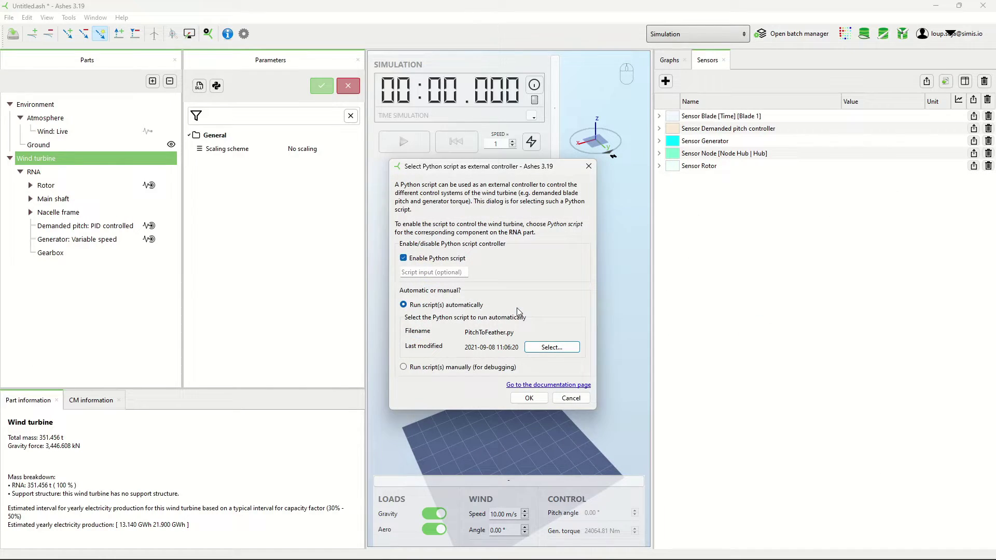
click(529, 398)
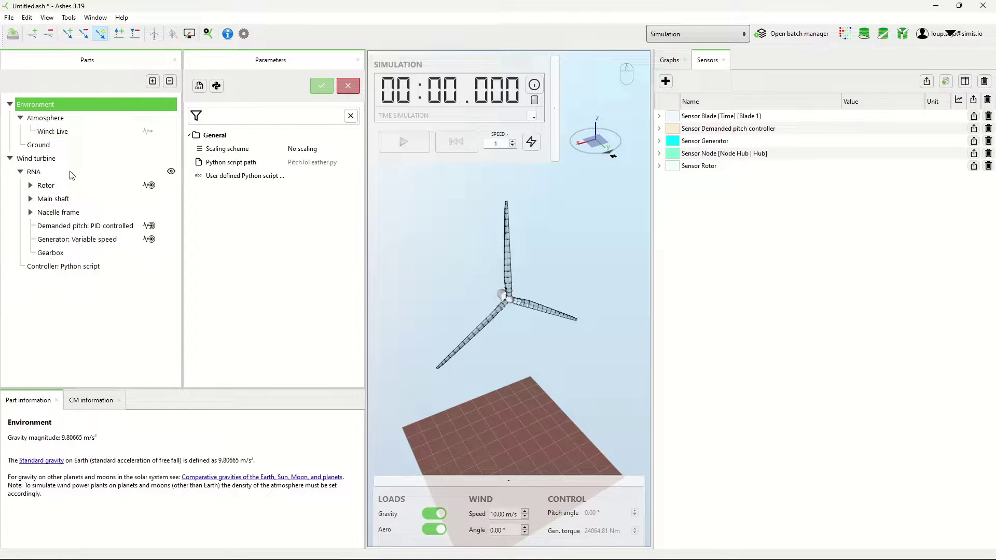
Change the RNA's demanded pitch scheme from PID controller to Python script.
click(42, 175)
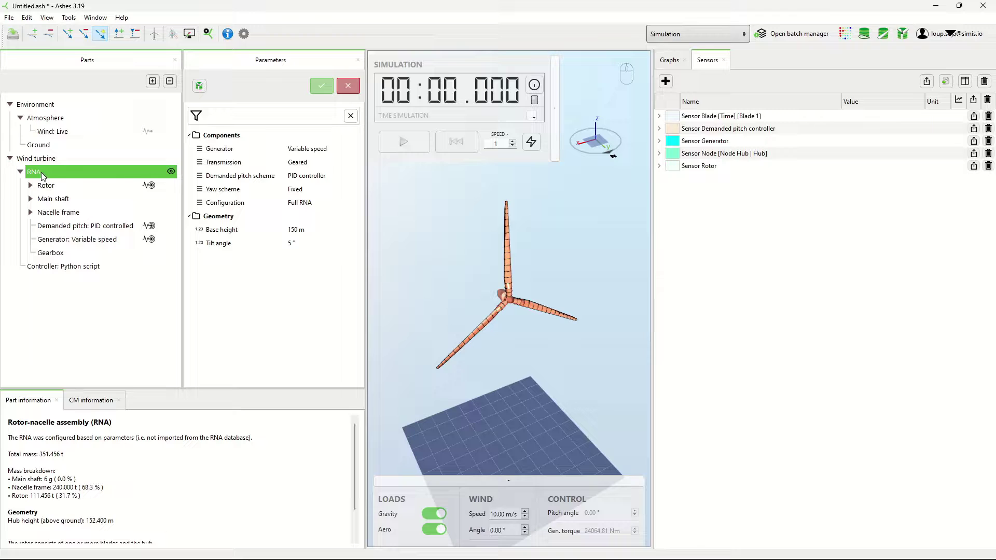
click(311, 179)
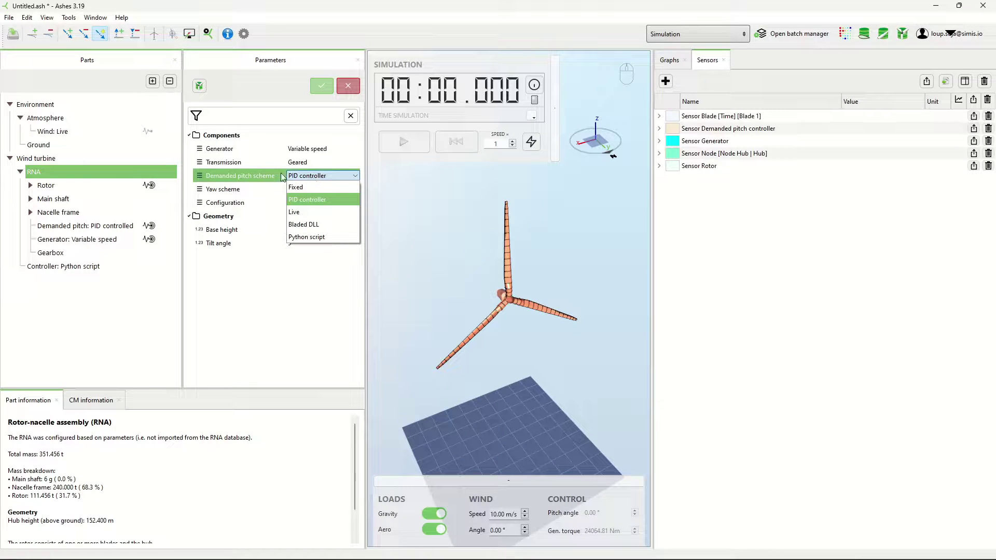
click(316, 236)
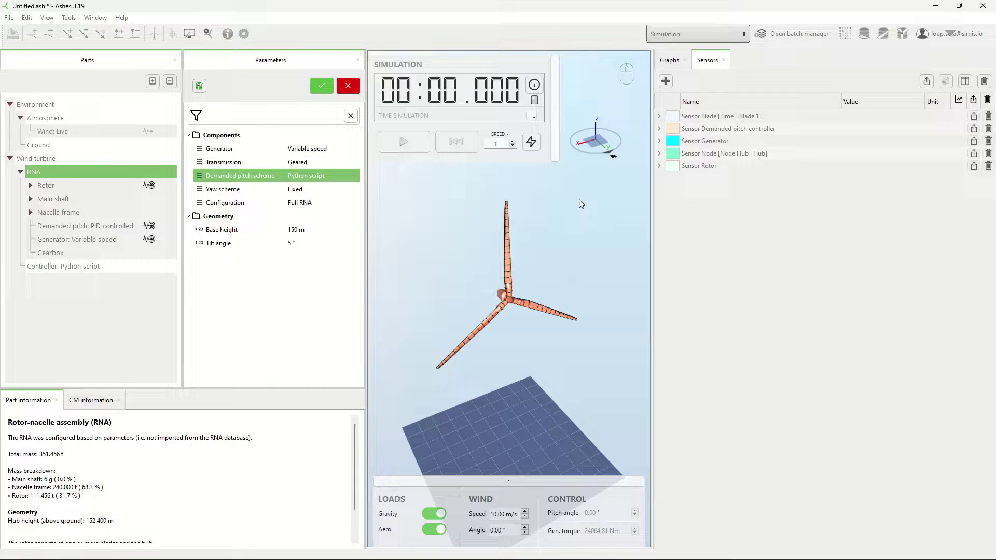
Apply the RNA change, start the simulation, and graph Sensor Rotor demanded collective pitch and rotor RPM.
click(320, 87)
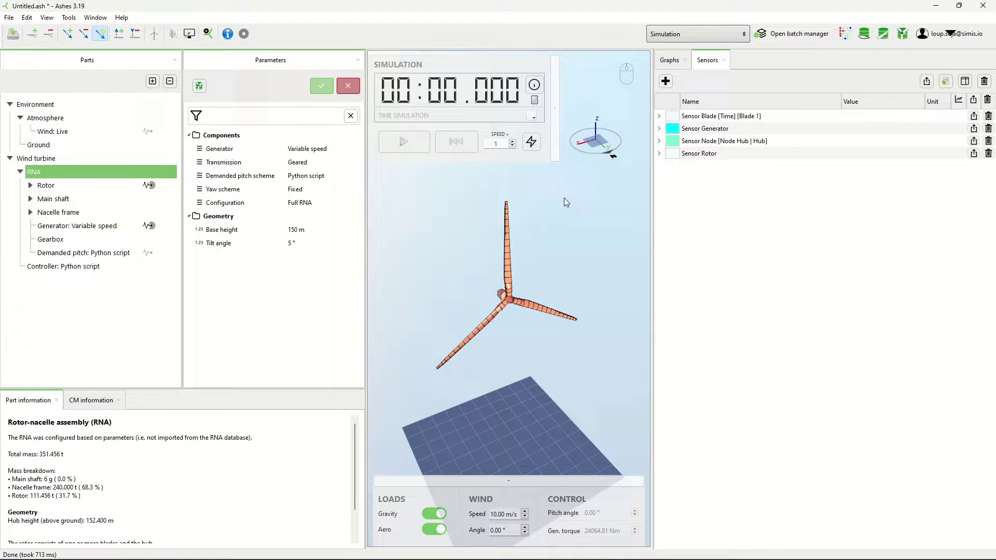
click(403, 145)
click(659, 154)
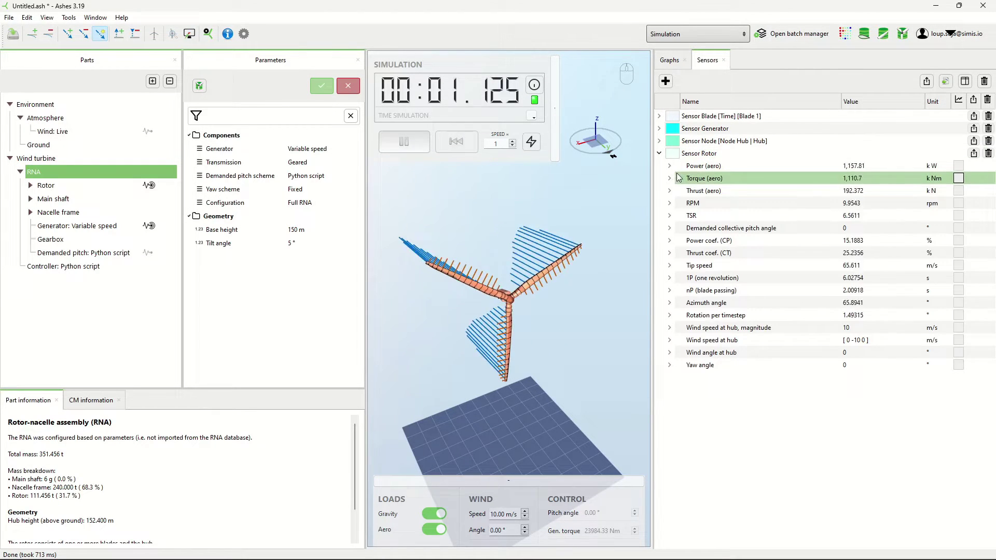
click(958, 229)
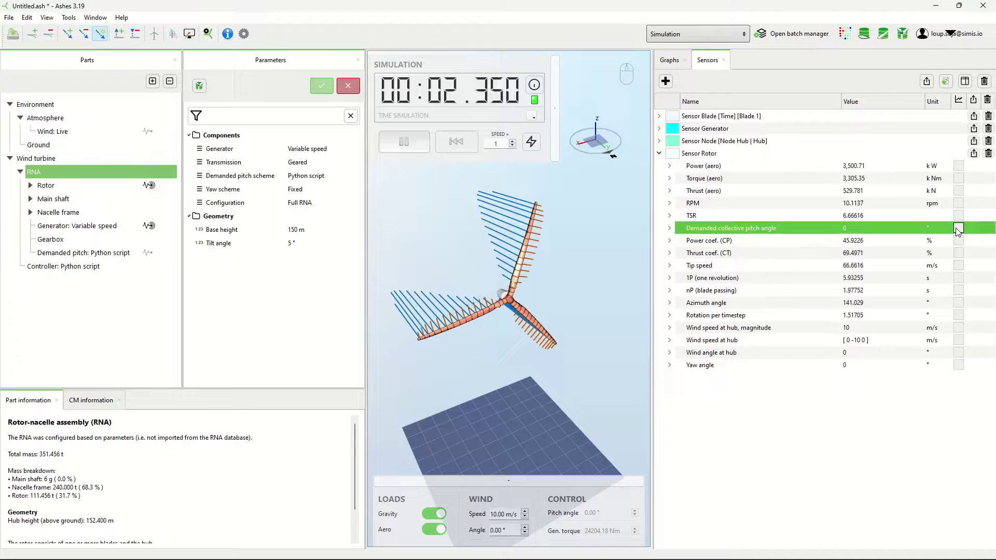
click(958, 203)
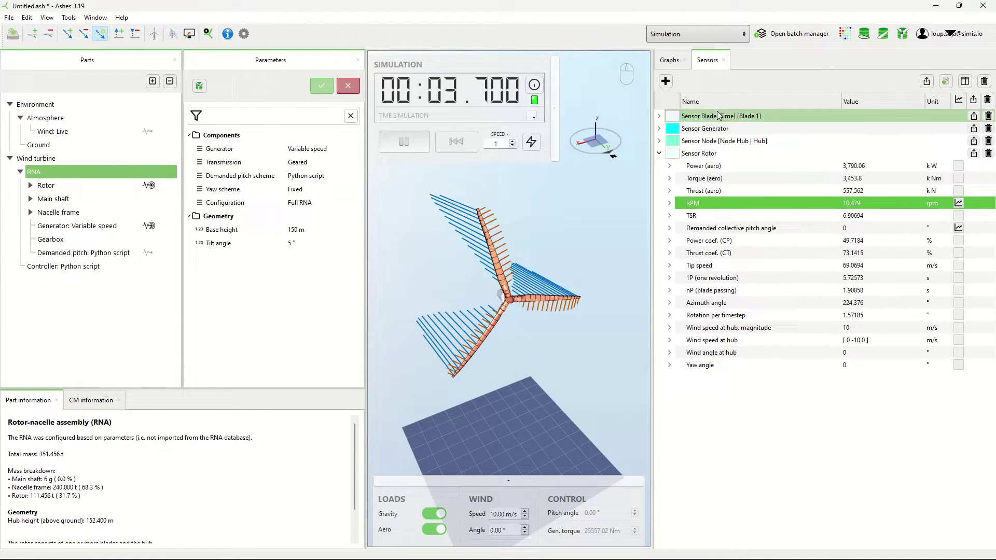
click(669, 59)
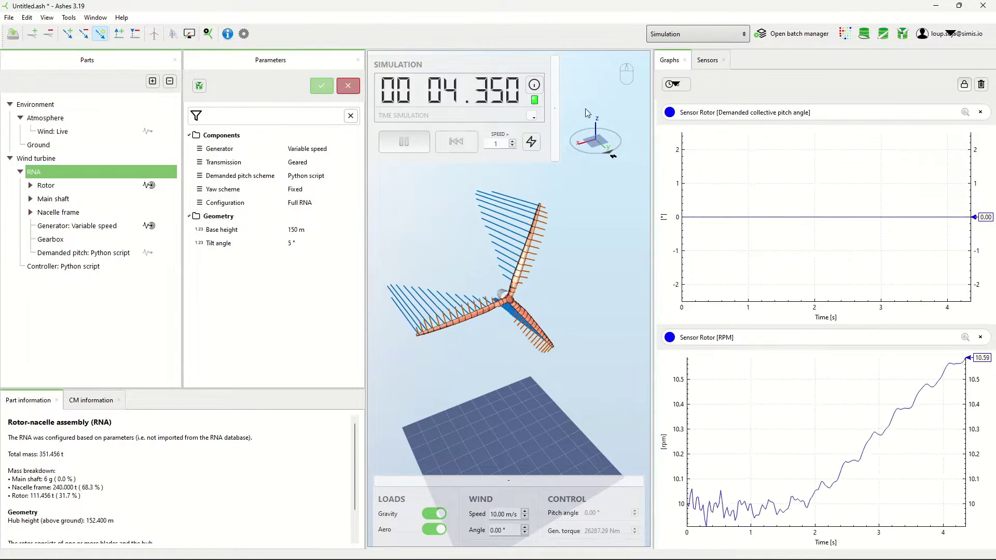
Run at maximum speed until the blades feather to 90°, then reset the simulation to 00:00.000.
click(532, 141)
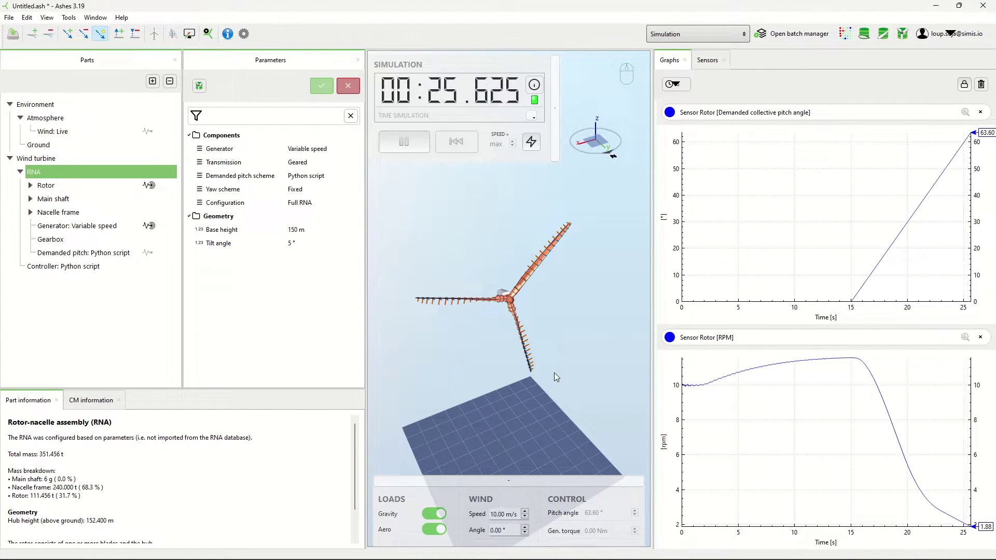
drag(558, 372, 566, 357)
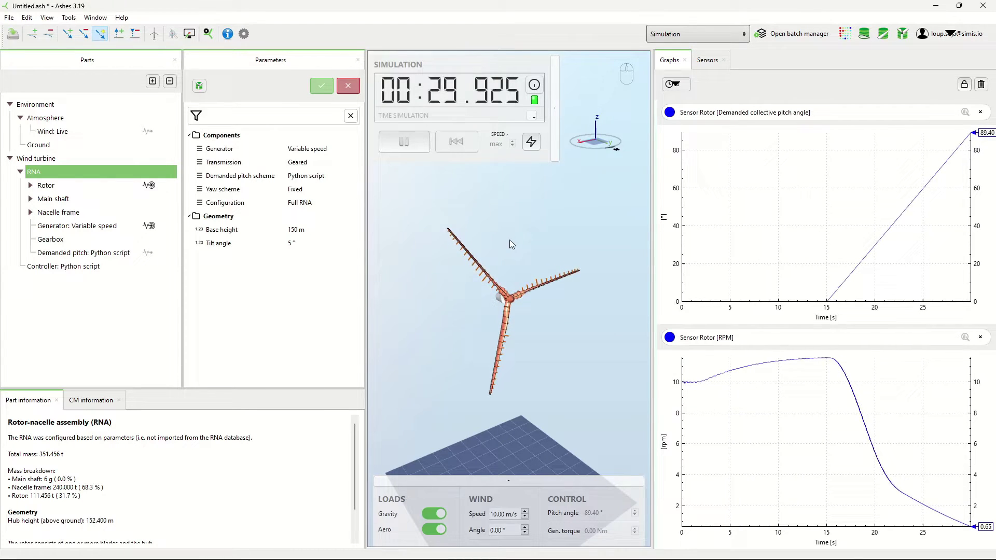
drag(480, 248, 468, 241)
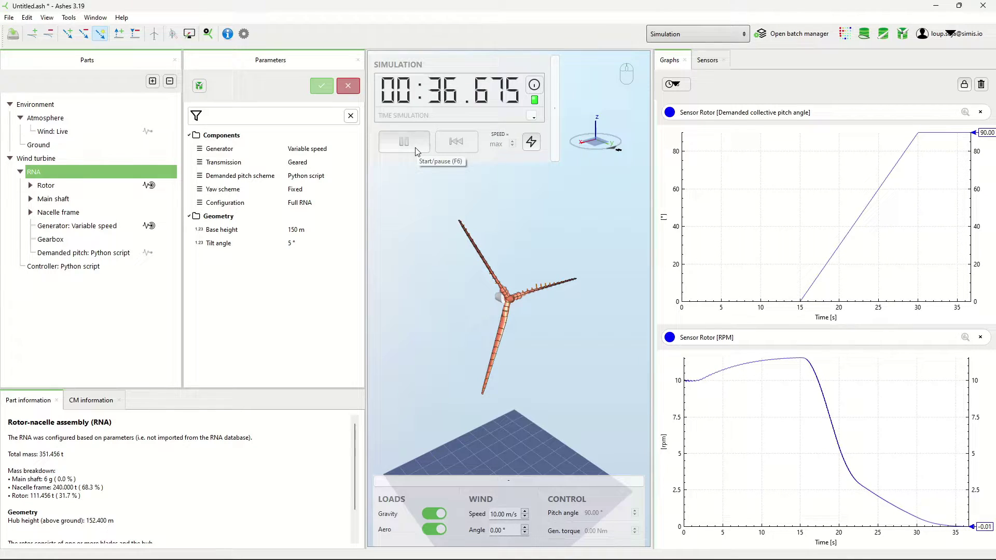
click(452, 146)
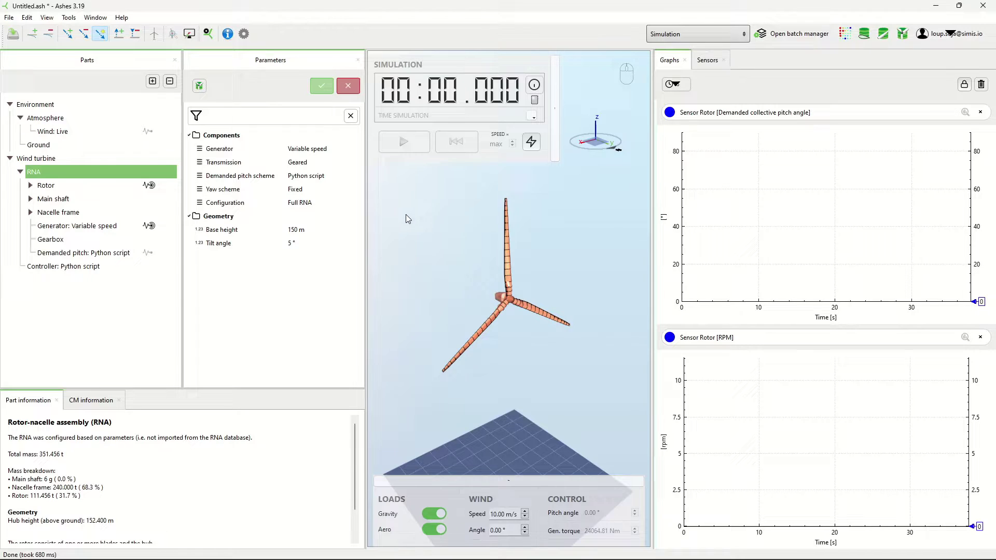
click(53, 159)
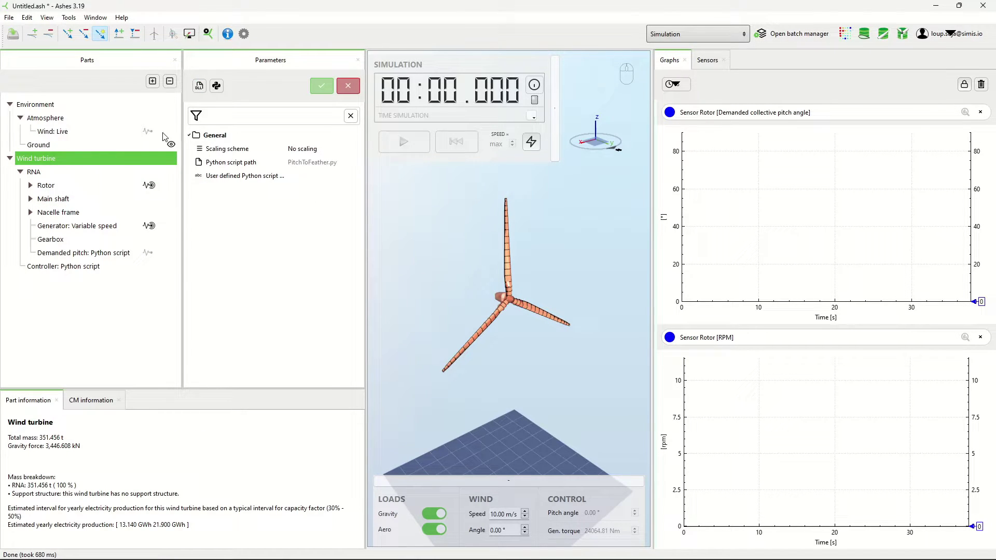
Switch the Python script controller to 'Run script(s) manually (for debugging)' and confirm it.
click(216, 87)
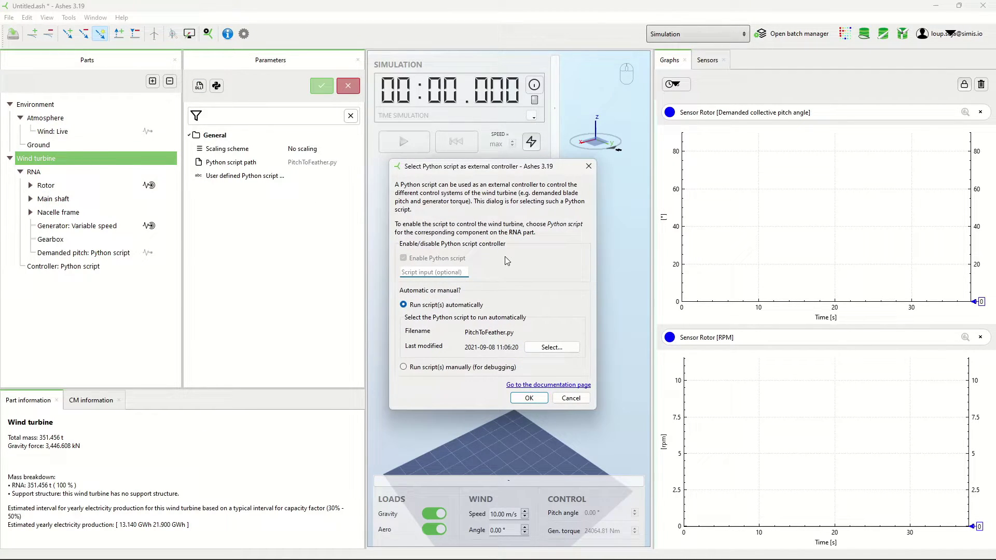
click(405, 368)
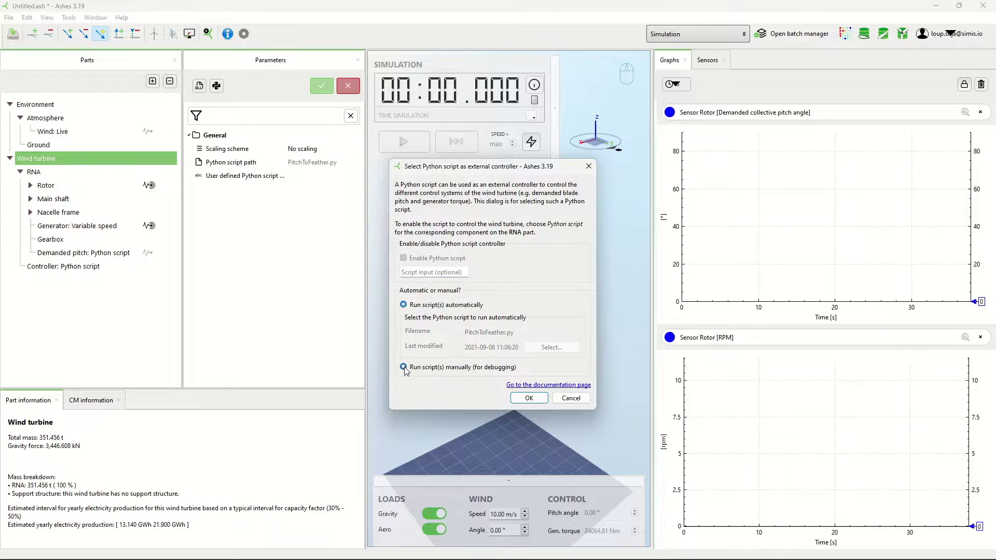
click(527, 398)
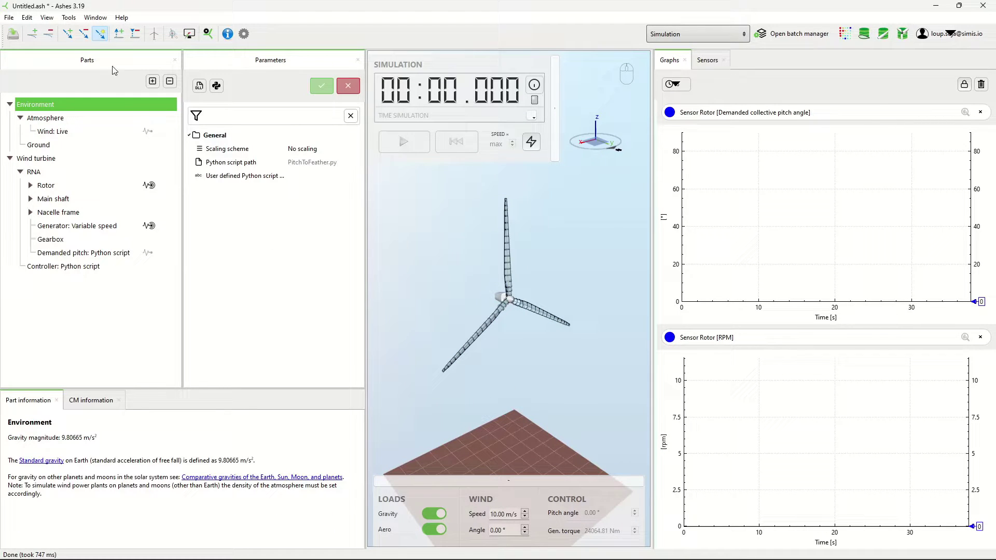
click(69, 17)
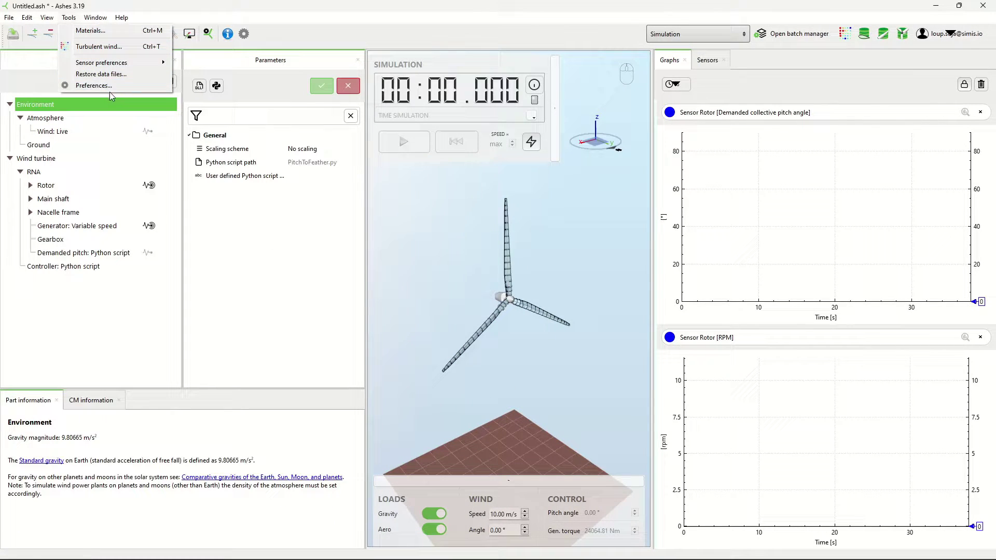
click(110, 88)
click(270, 154)
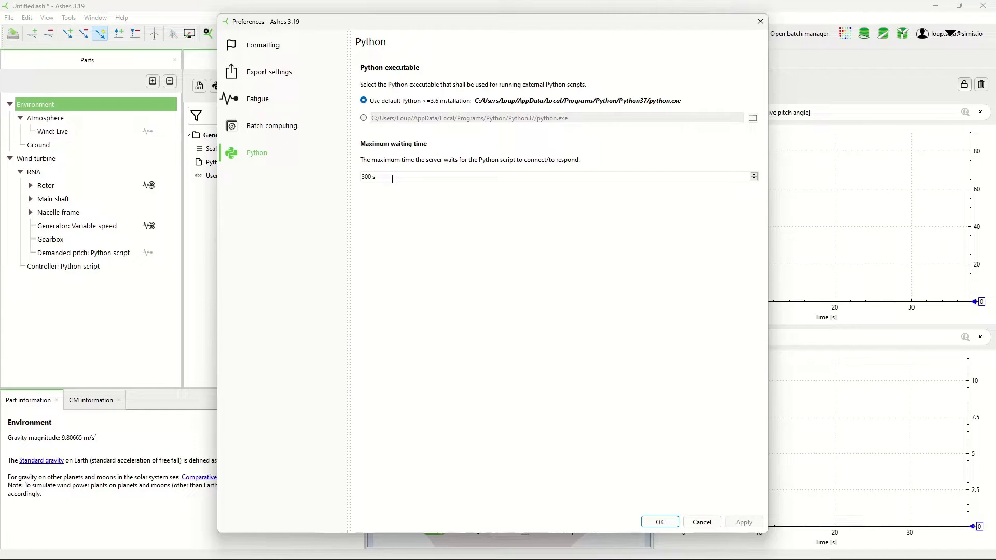
click(418, 177)
click(659, 522)
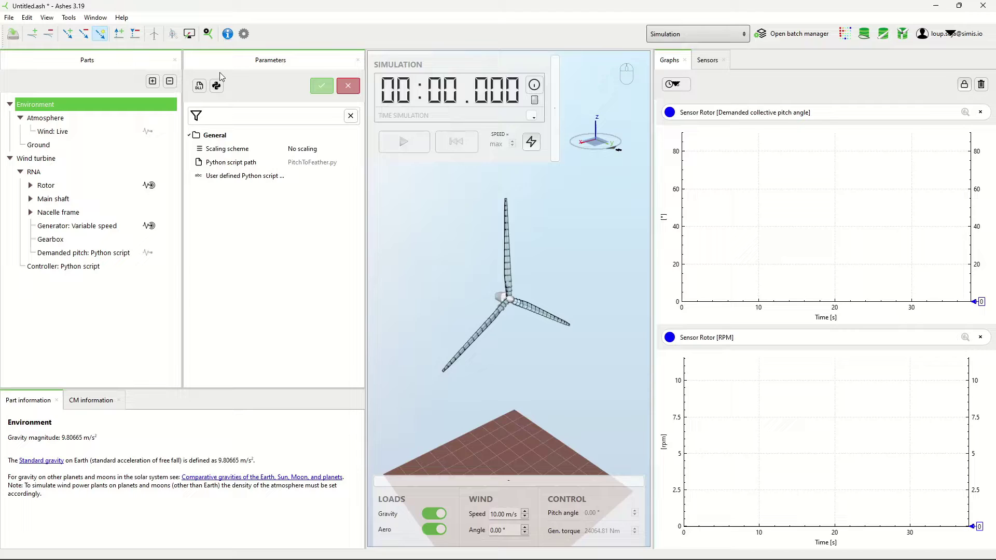
Confirm manual script mode and start the simulation so it waits for a Python script to connect.
click(218, 86)
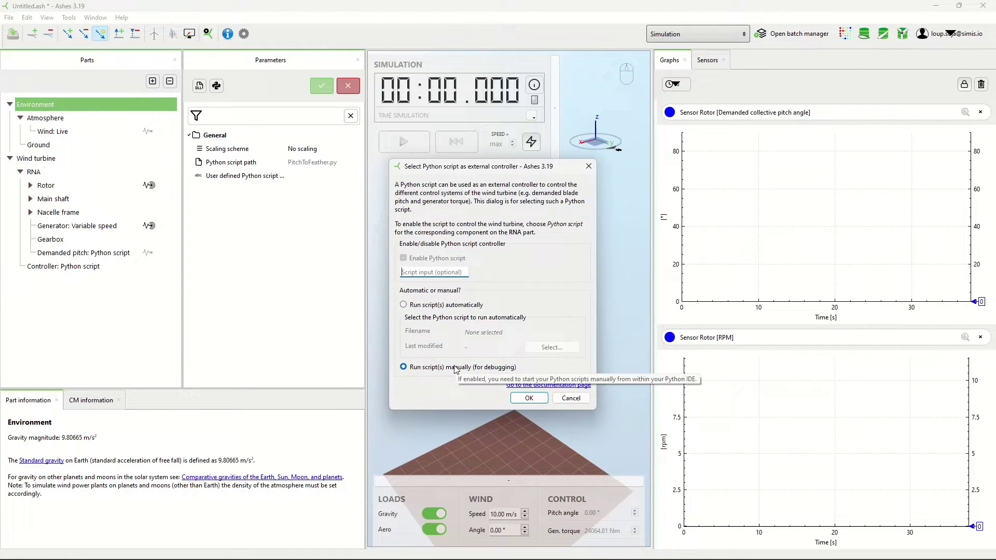
click(525, 398)
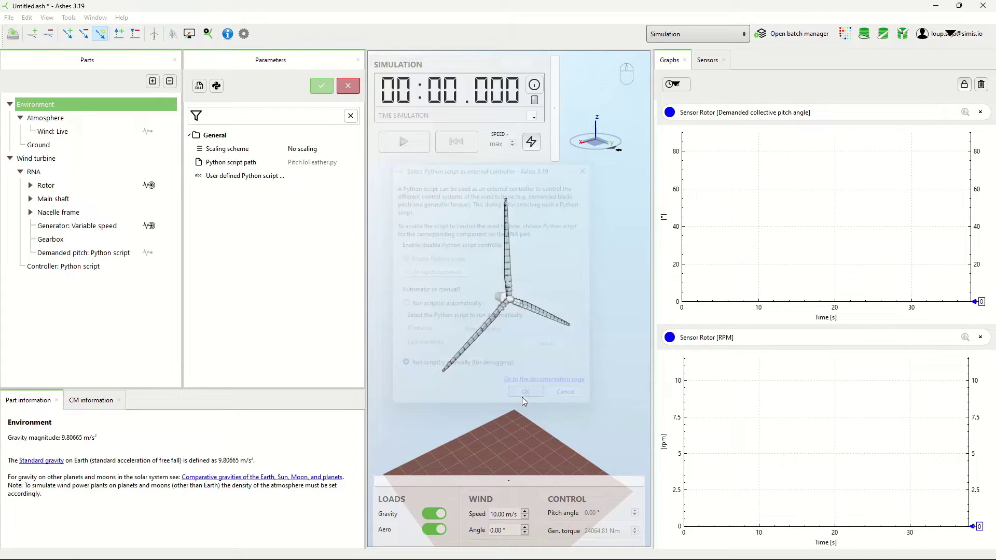
click(404, 142)
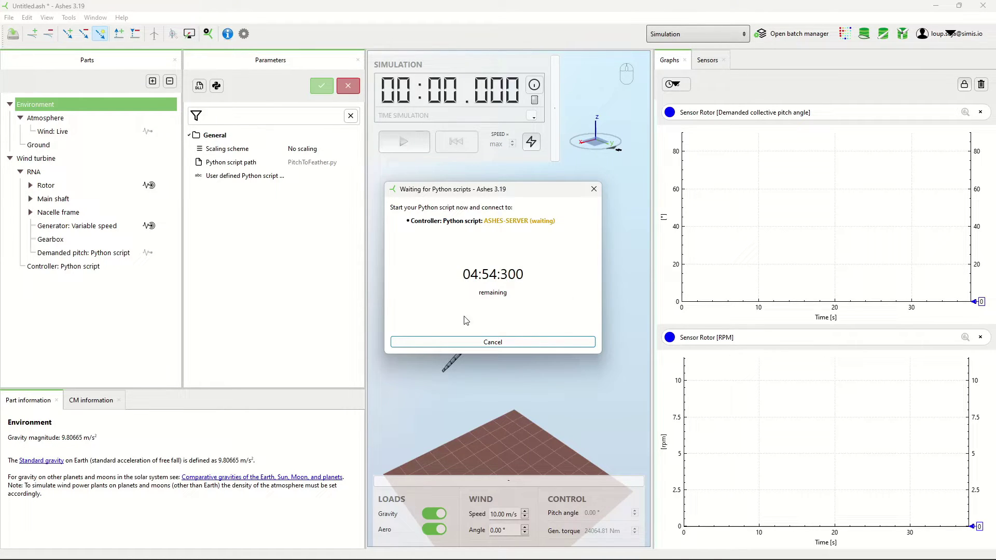
In File Explorer, open the Python controllers folder and select PitchToFeather.py to open in VS Code.
click(442, 549)
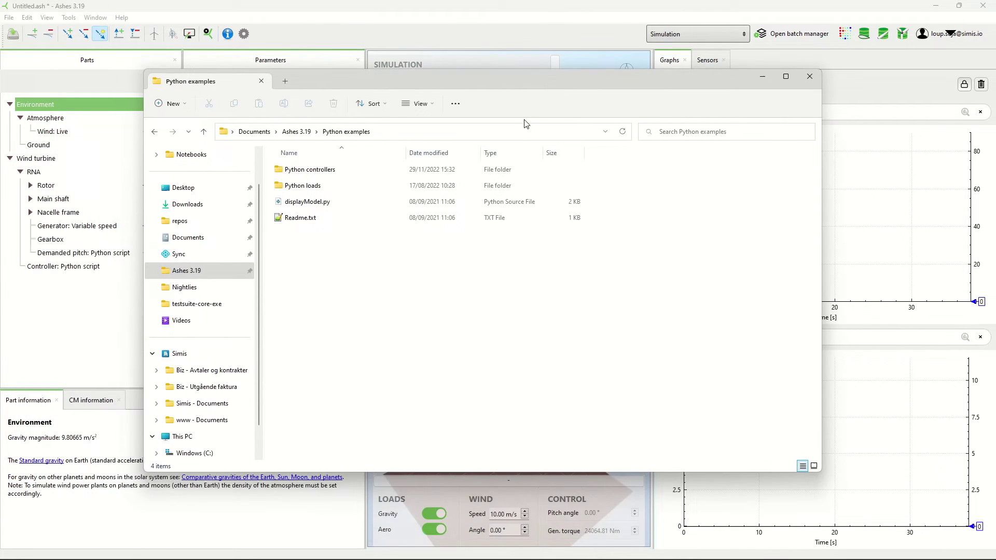
double_click(322, 174)
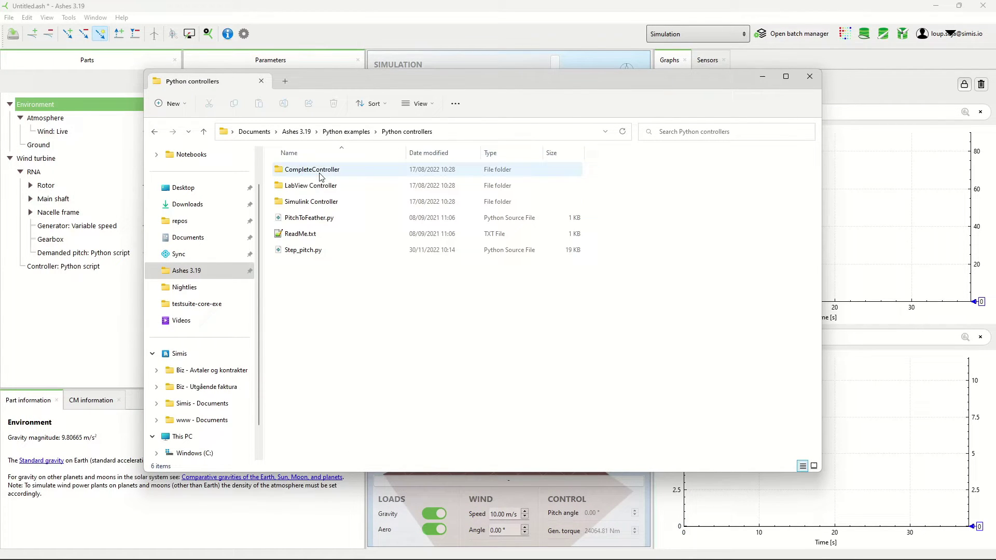
click(317, 220)
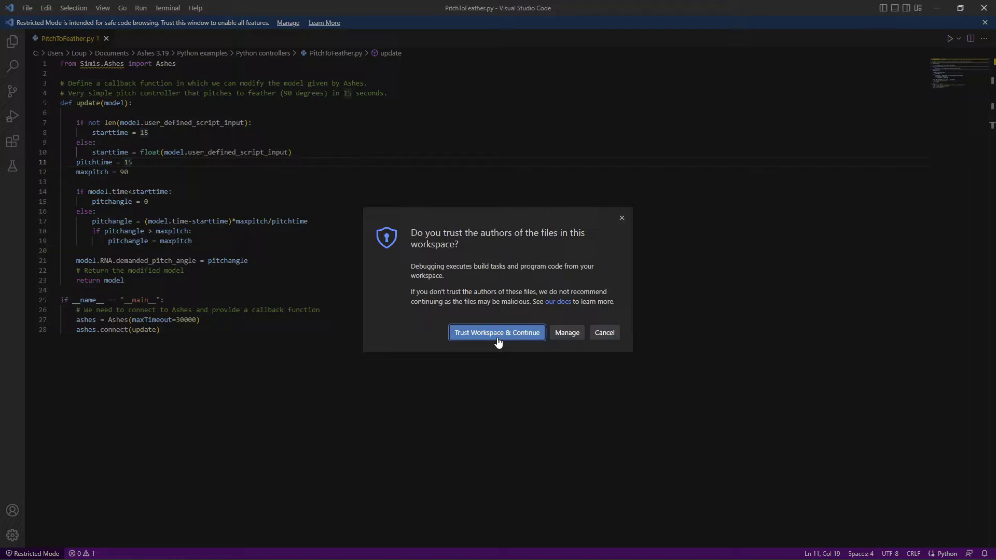
Trust the workspace and debug PitchToFeather.py as a Python File, checking Ashes advances past 10 s.
click(496, 334)
key(F5)
key(Return)
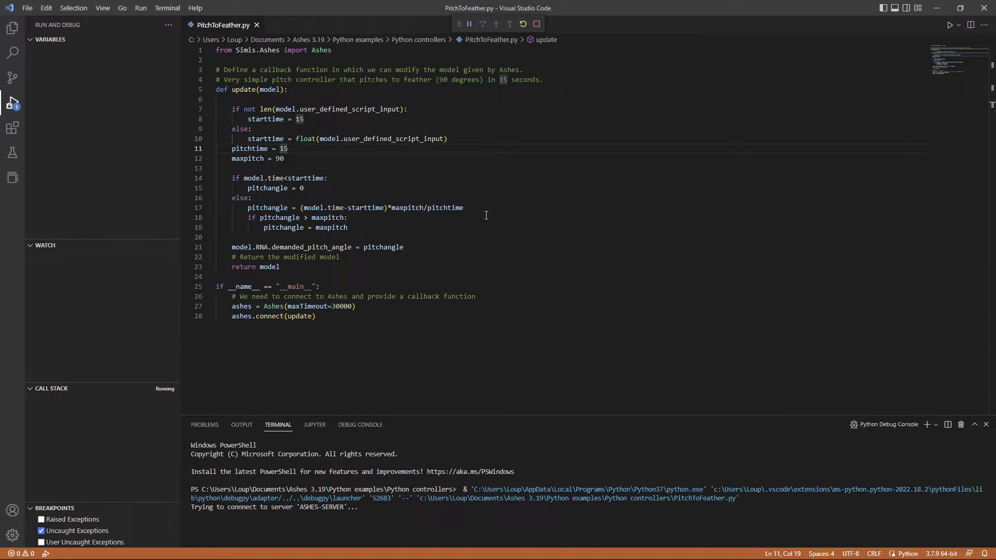
key(alt+Tab)
key(alt+Tab)
key(Tab)
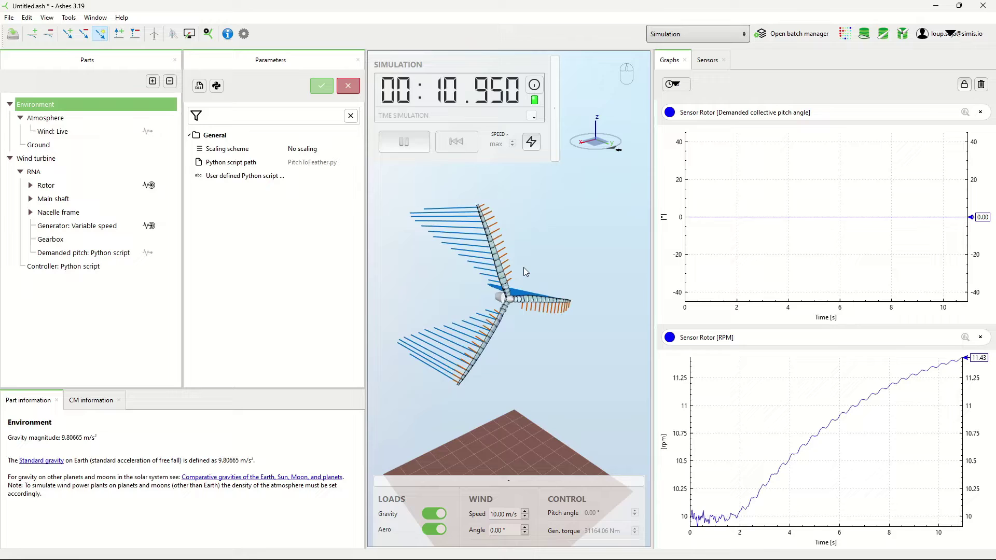
key(alt+Tab)
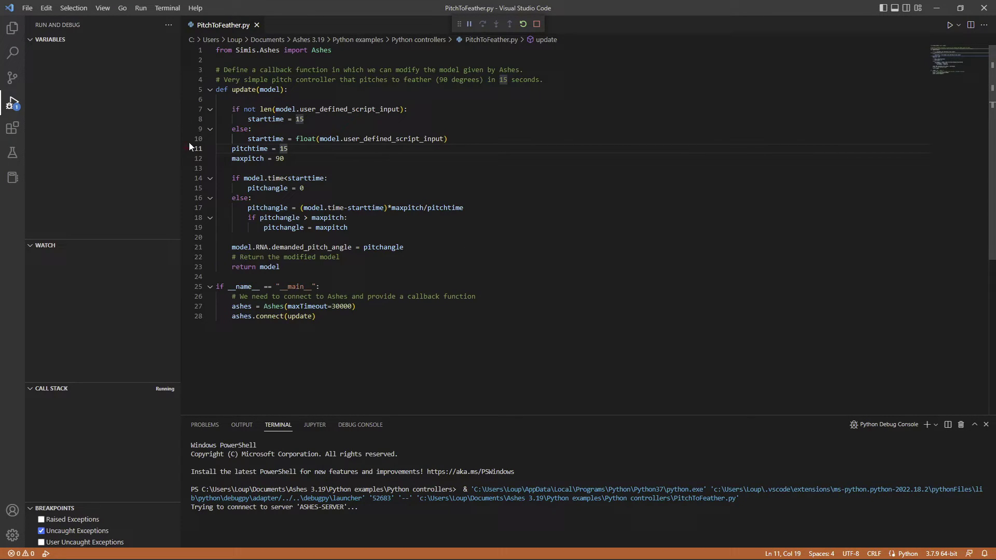
Set a line 8 breakpoint, step to line 14, and evaluate model.time (15.85) in the Debug Console.
click(186, 119)
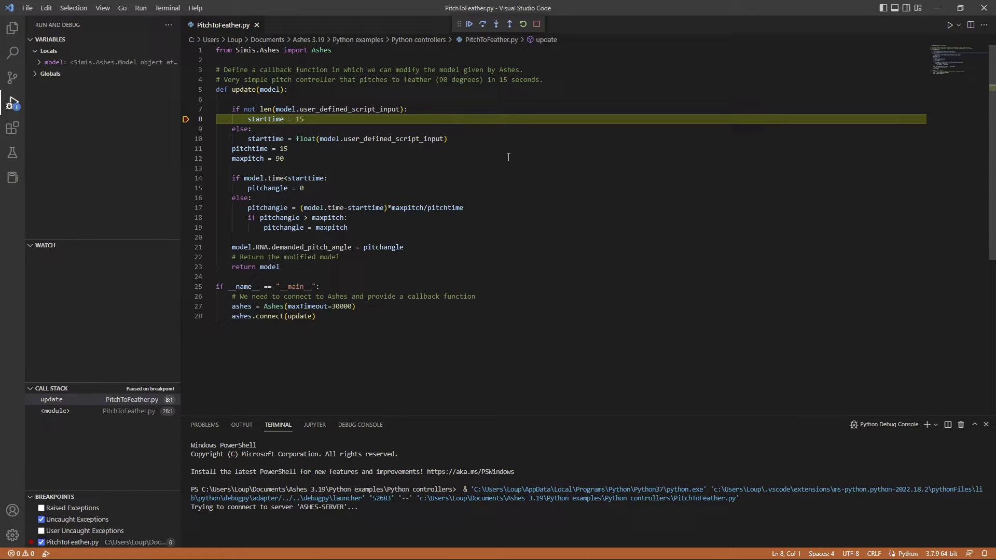
key(F10)
key(F10)
key(F10)
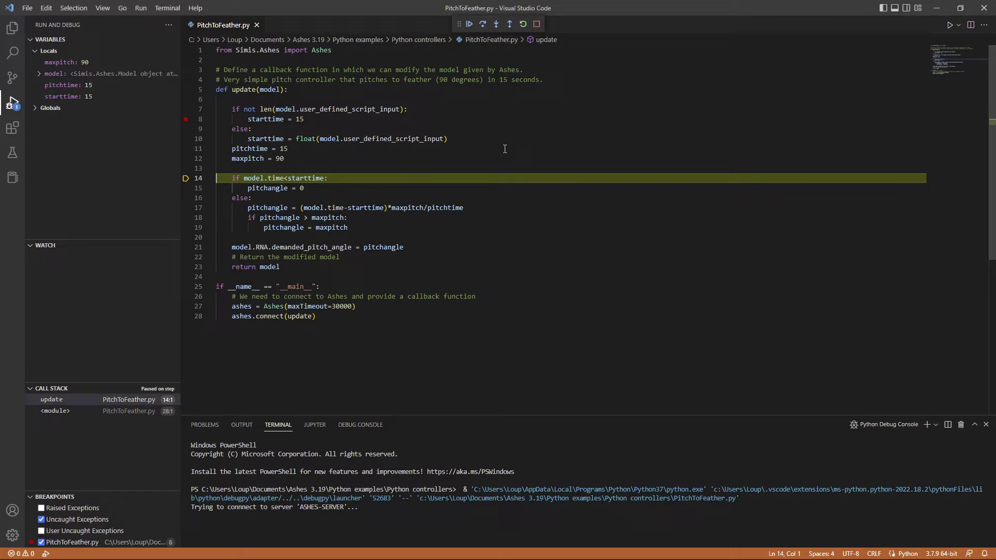
click(360, 424)
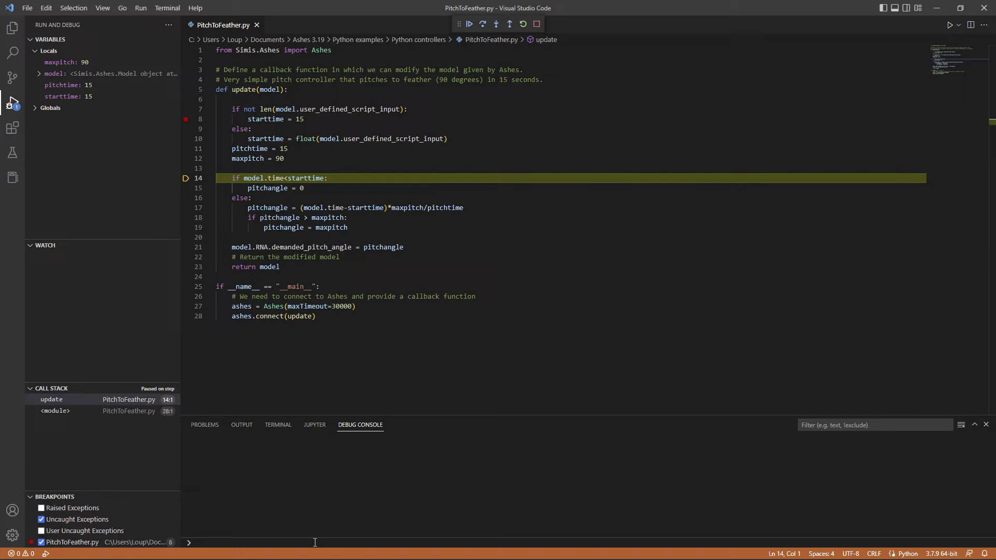
text(model.time)
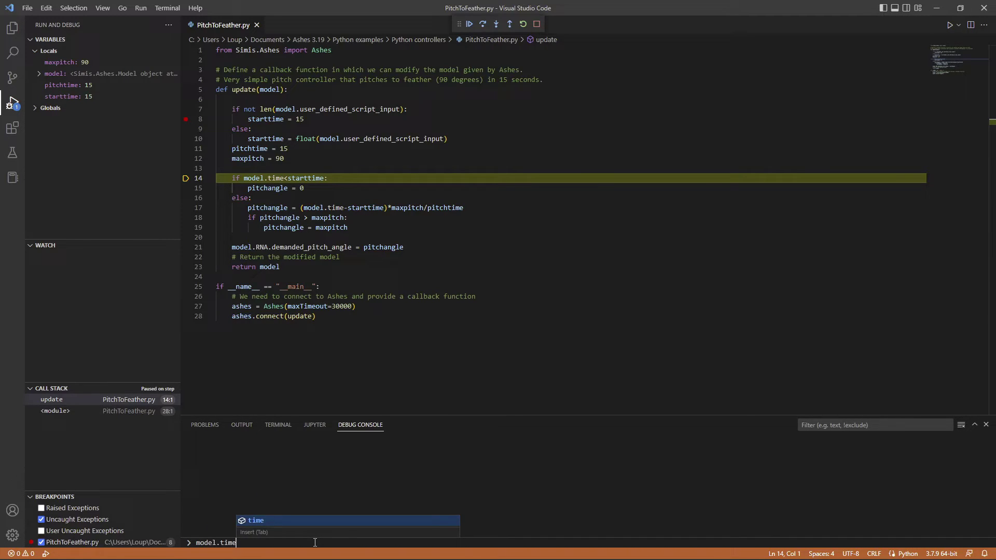
key(Return)
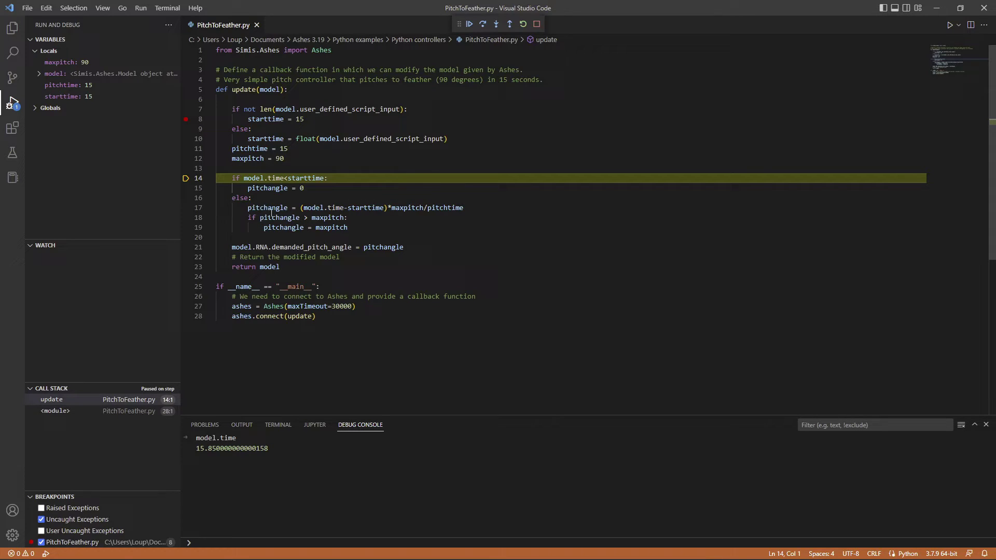
Step through lines 17, 18 and 21, then remove the line 8 breakpoint and resume the script.
key(F10)
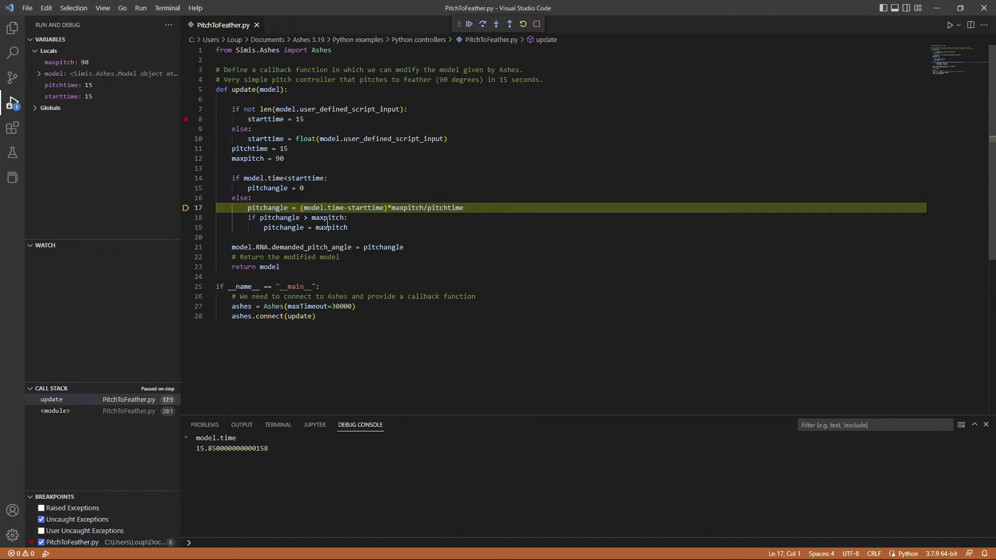
key(F10)
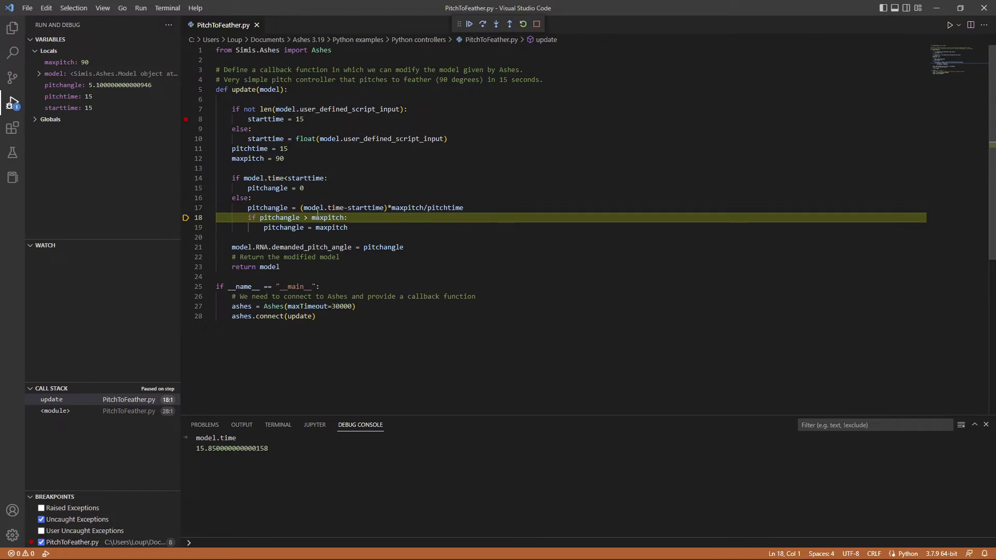
key(F10)
key(F5)
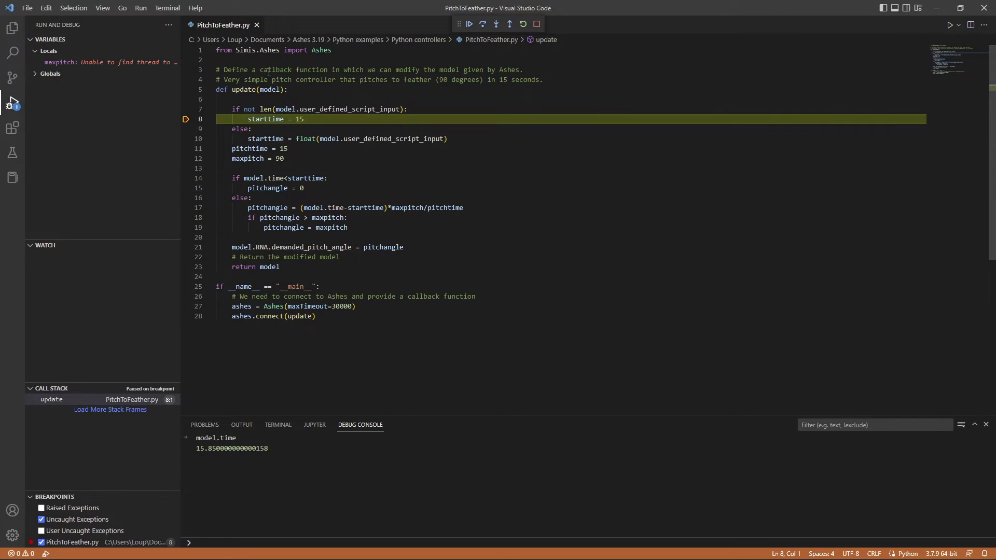
click(186, 120)
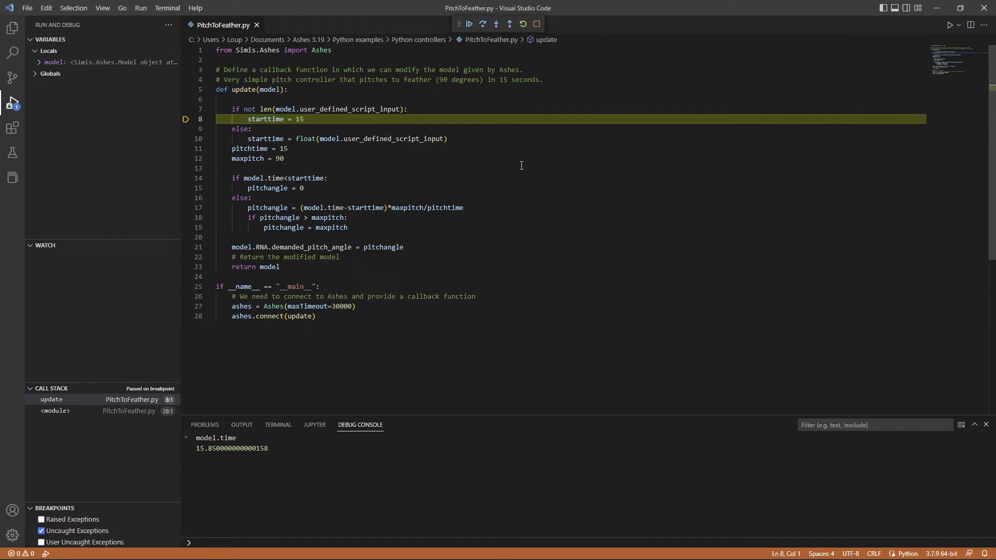
key(F5)
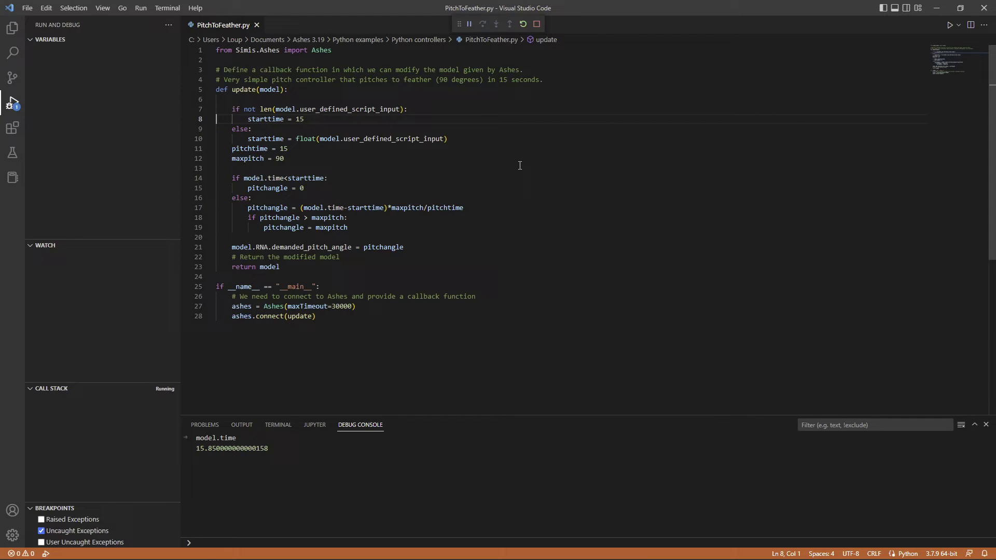
Watch the Ashes simulation until demanded pitch reaches 90° and rotor speed falls to about 0.41 rpm.
key(alt+Tab)
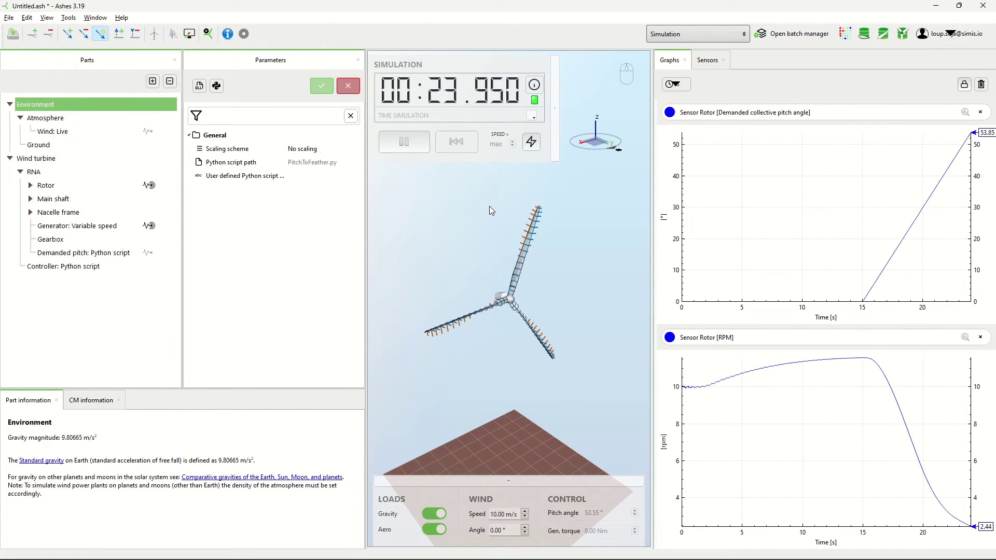
key(alt+Tab)
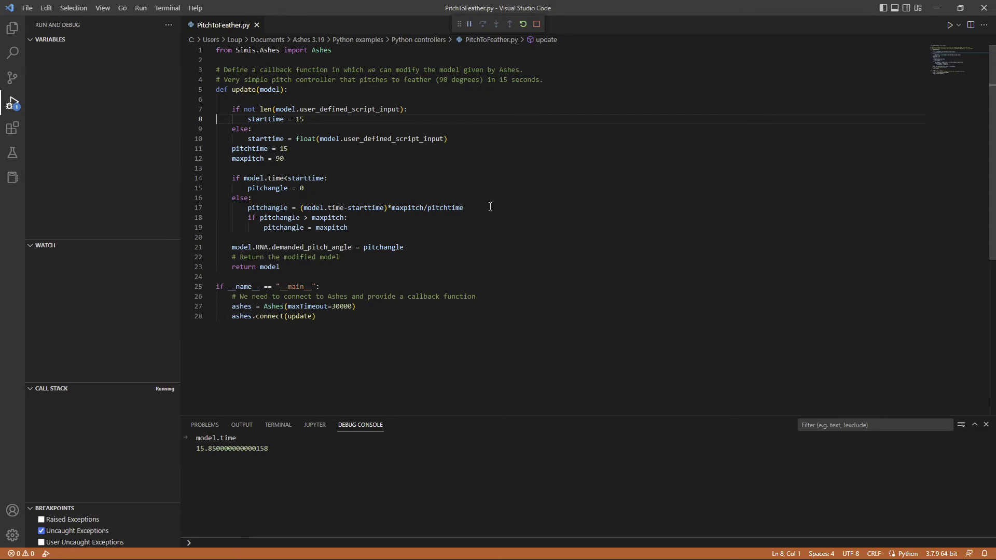
key(alt+Tab)
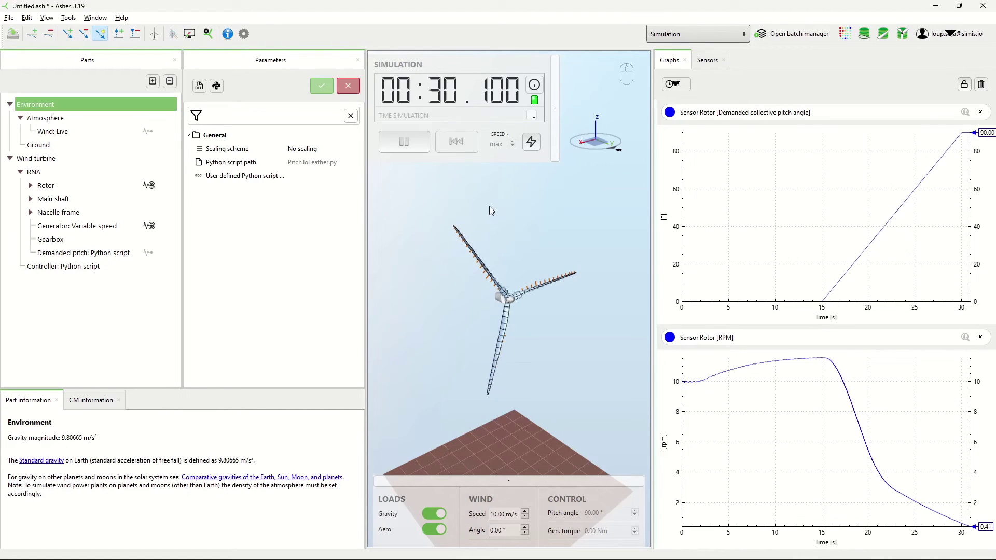